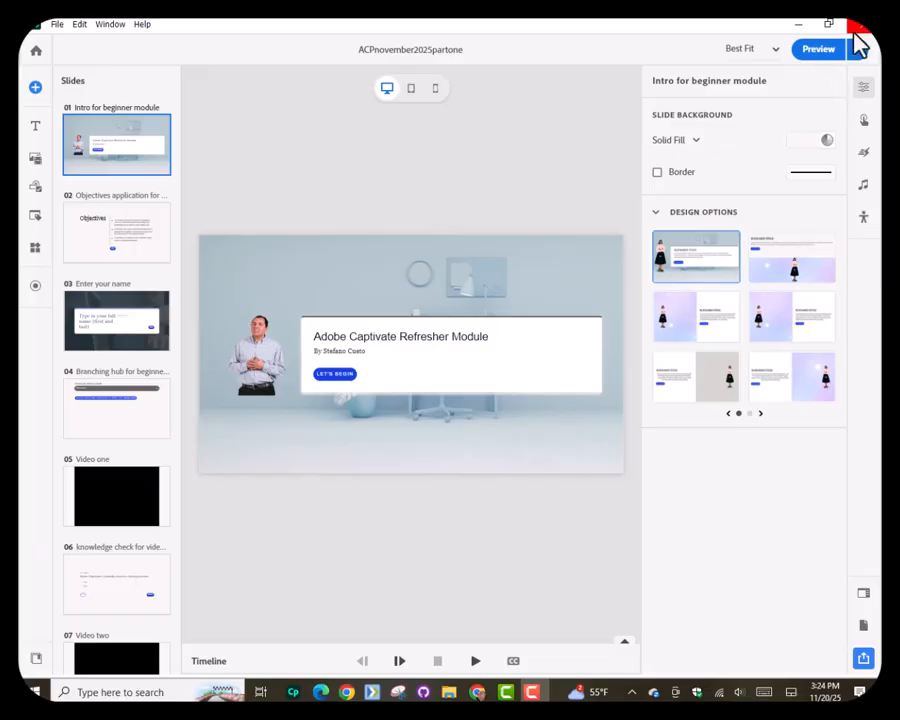
click(476, 691)
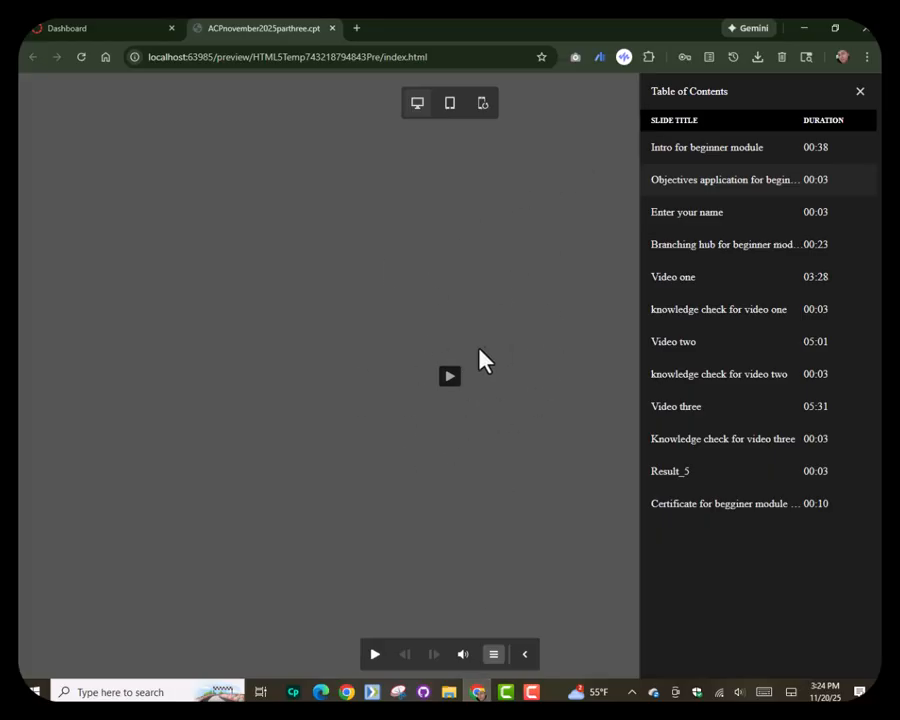
click(296, 692)
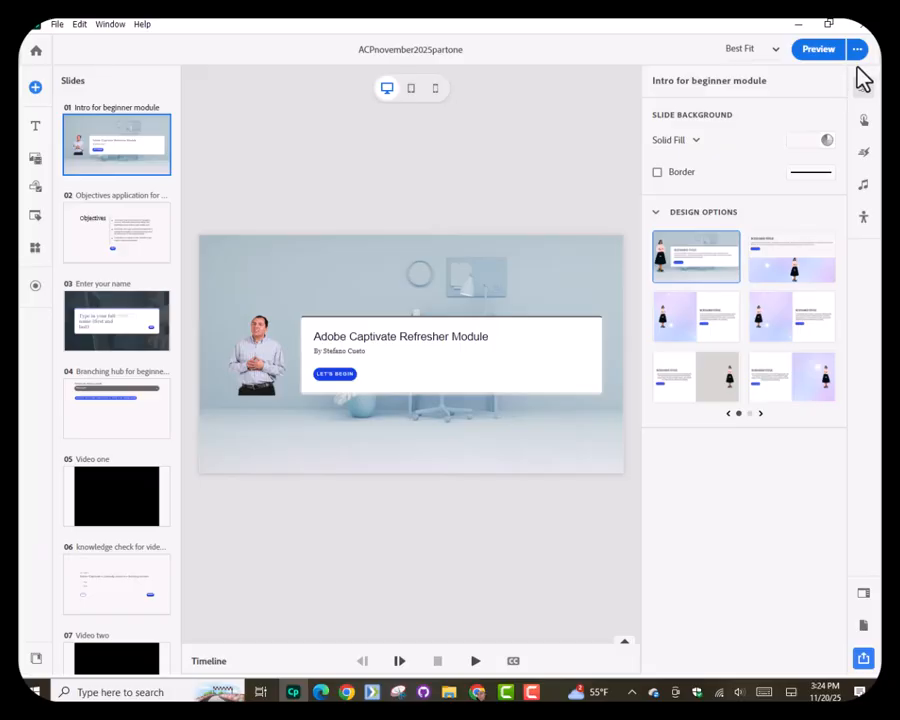
click(58, 25)
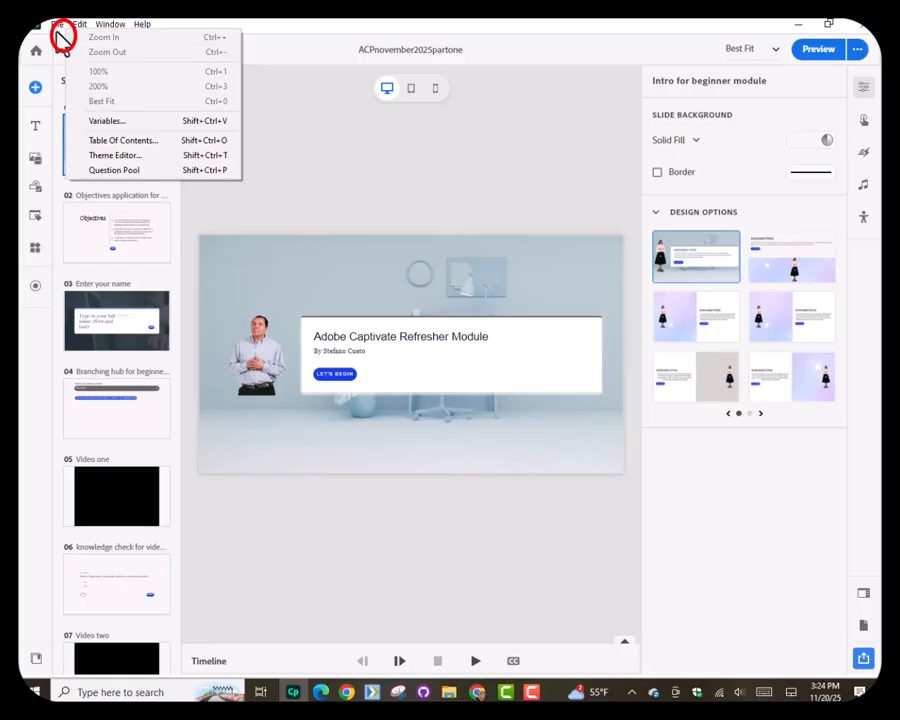
click(58, 28)
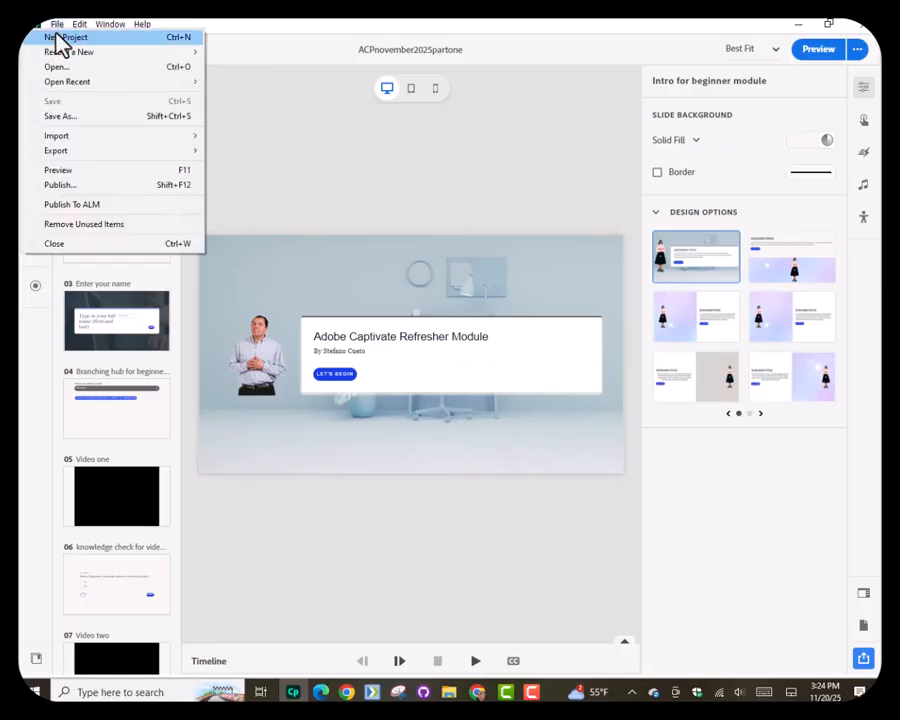
click(298, 162)
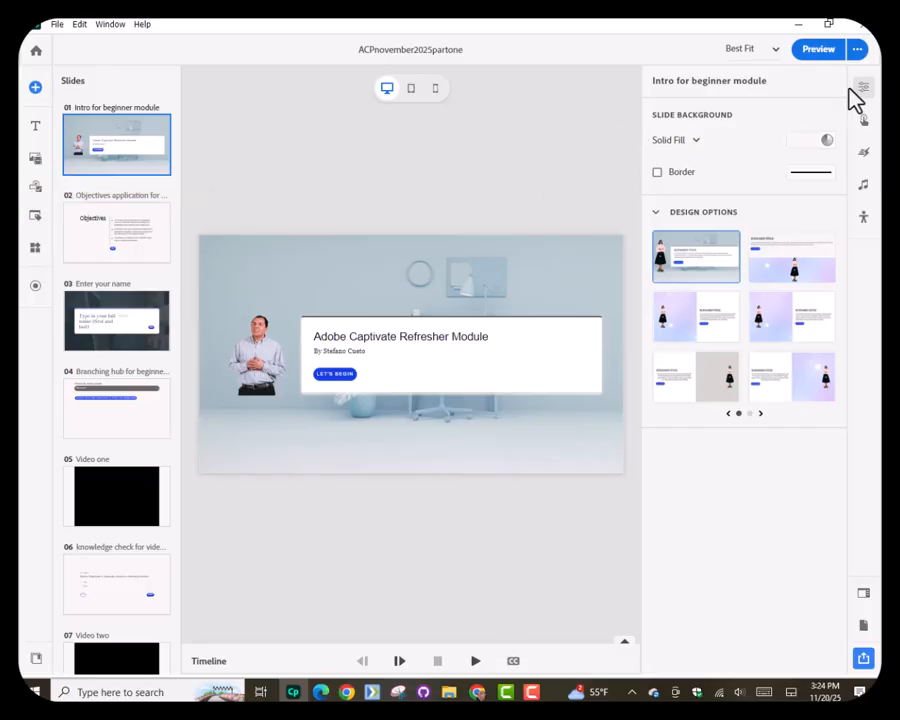
- Open the reporting preferences for publishing the project to the computer and set the reporting standard to SCORM 1.2
click(857, 50)
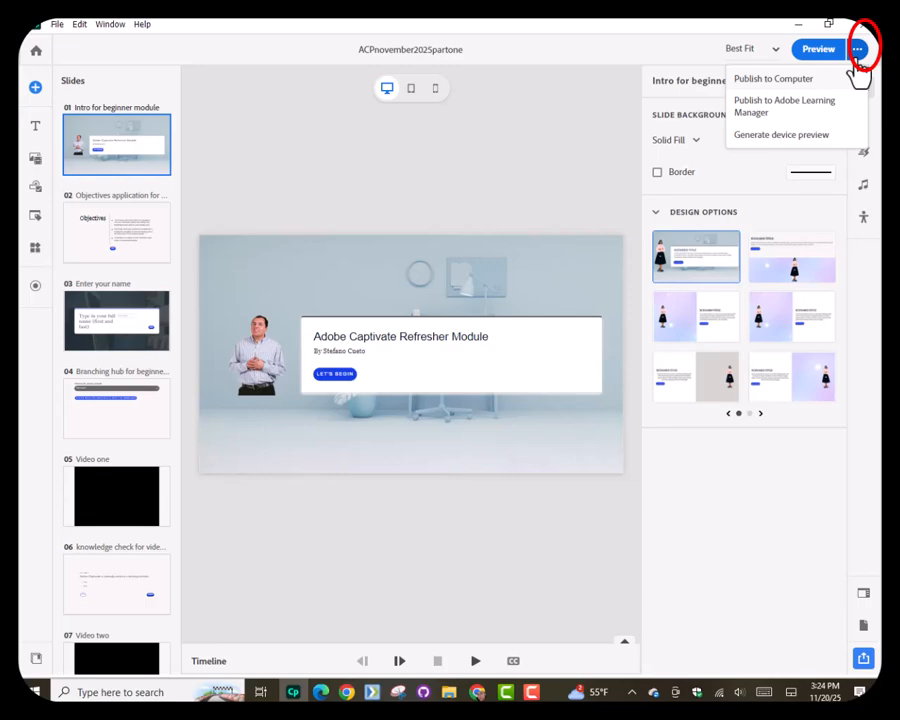
click(801, 82)
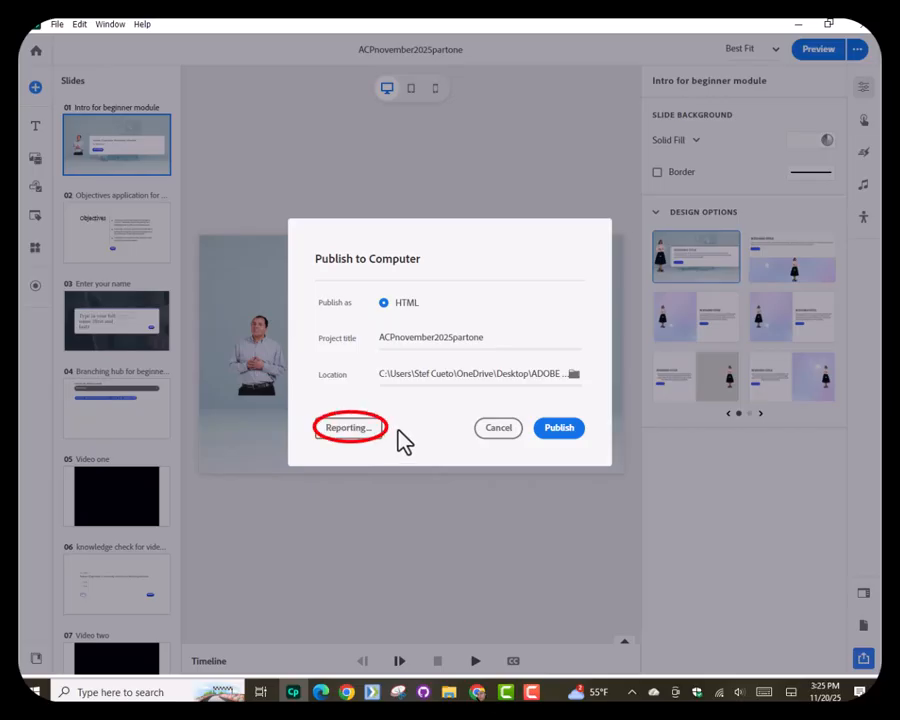
click(373, 445)
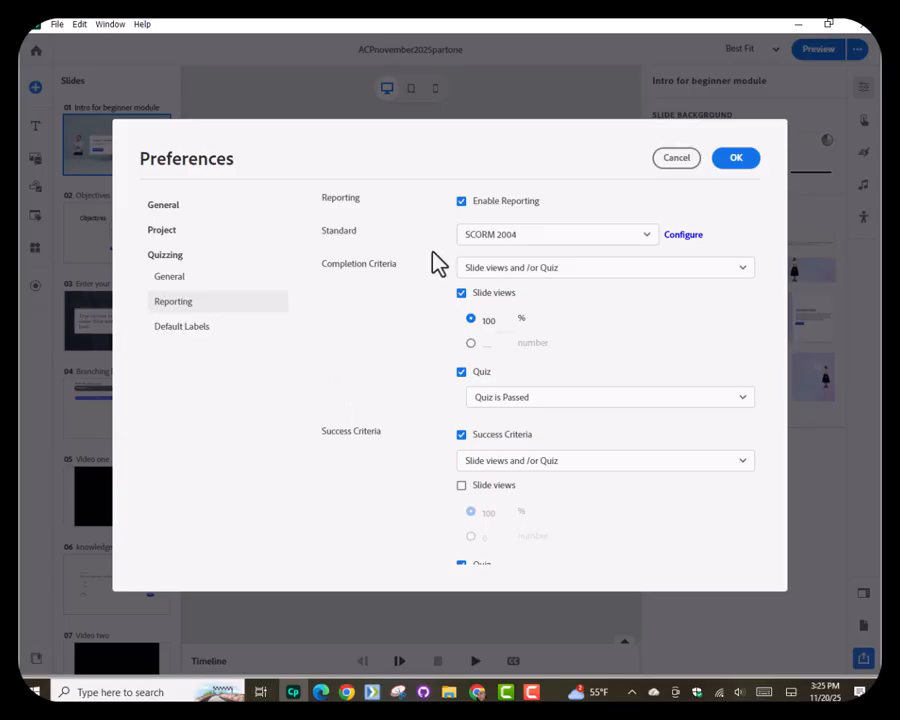
click(488, 238)
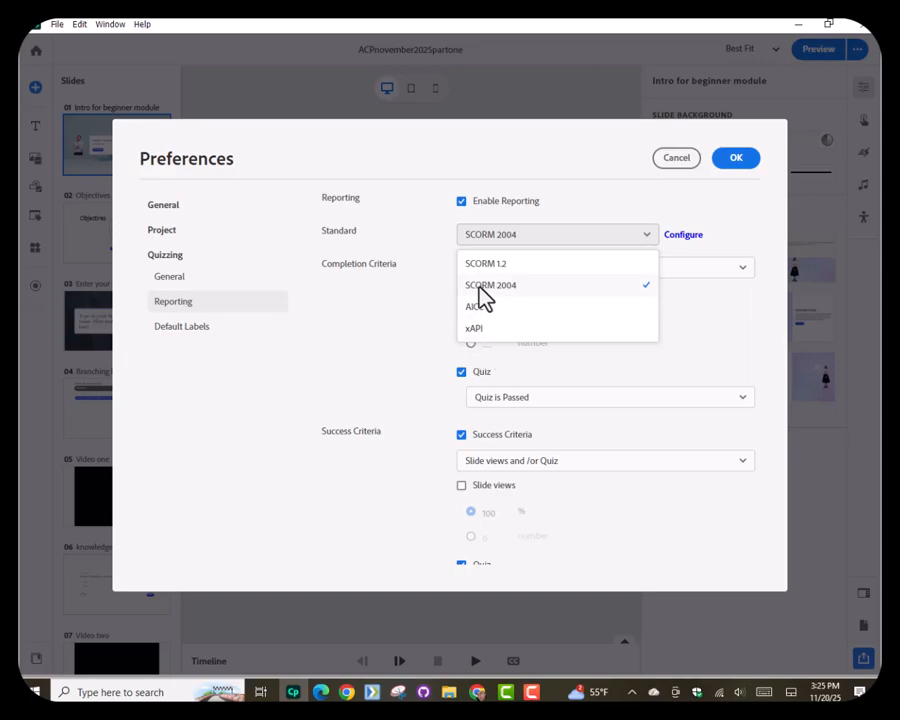
click(479, 288)
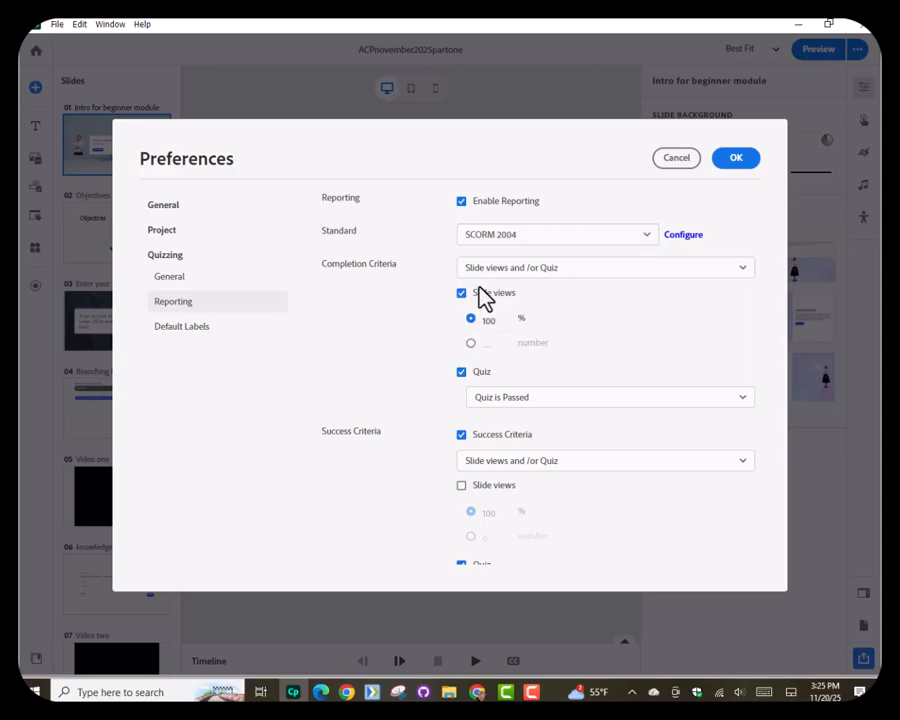
click(518, 240)
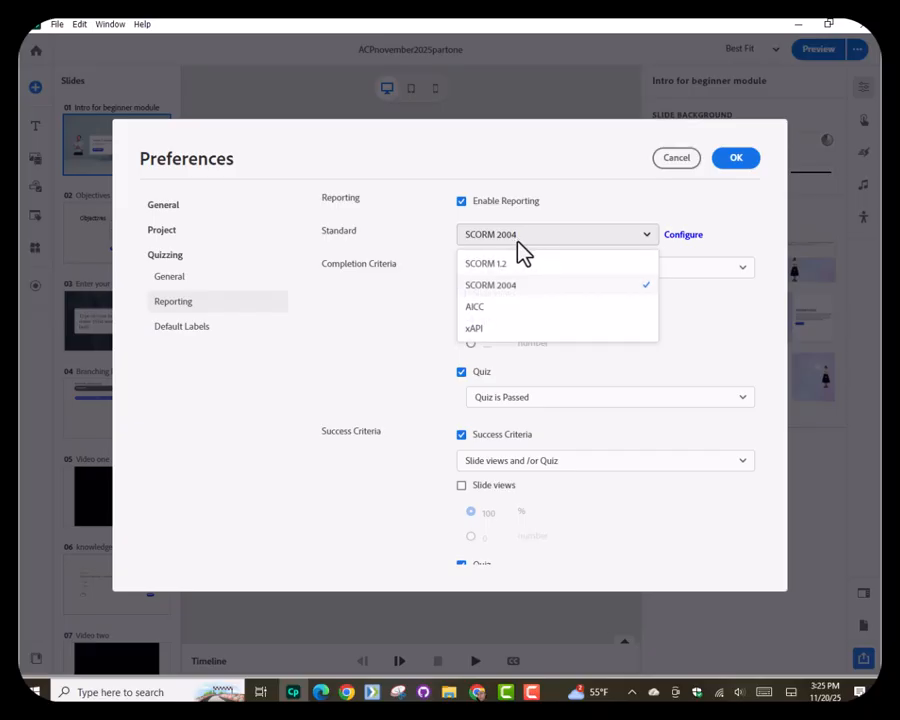
click(514, 265)
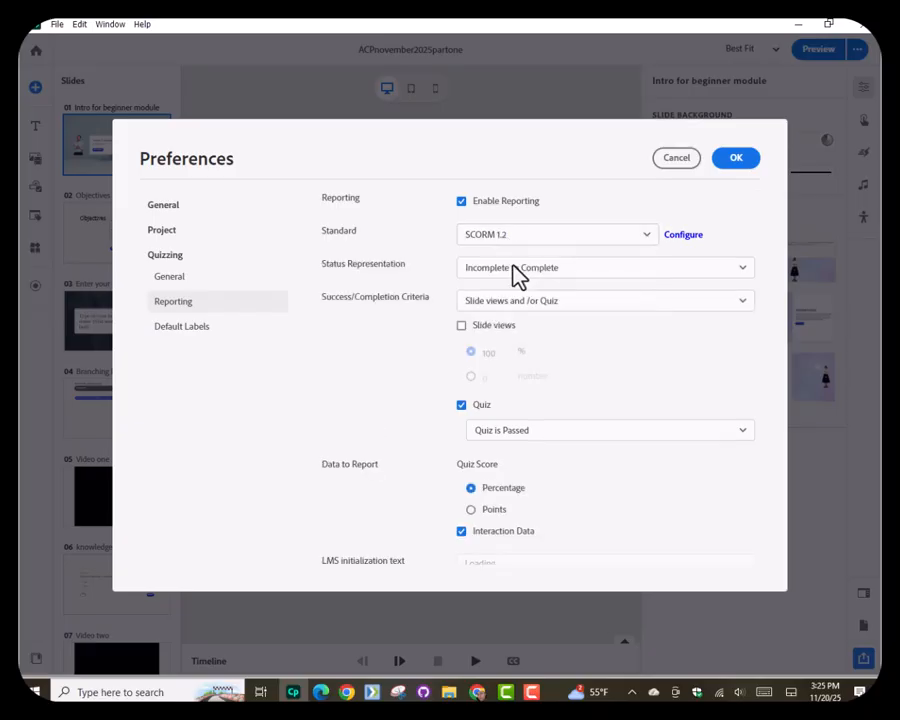
- Check the status representation and success/completion criteria options offered for SCORM 1.2
click(536, 271)
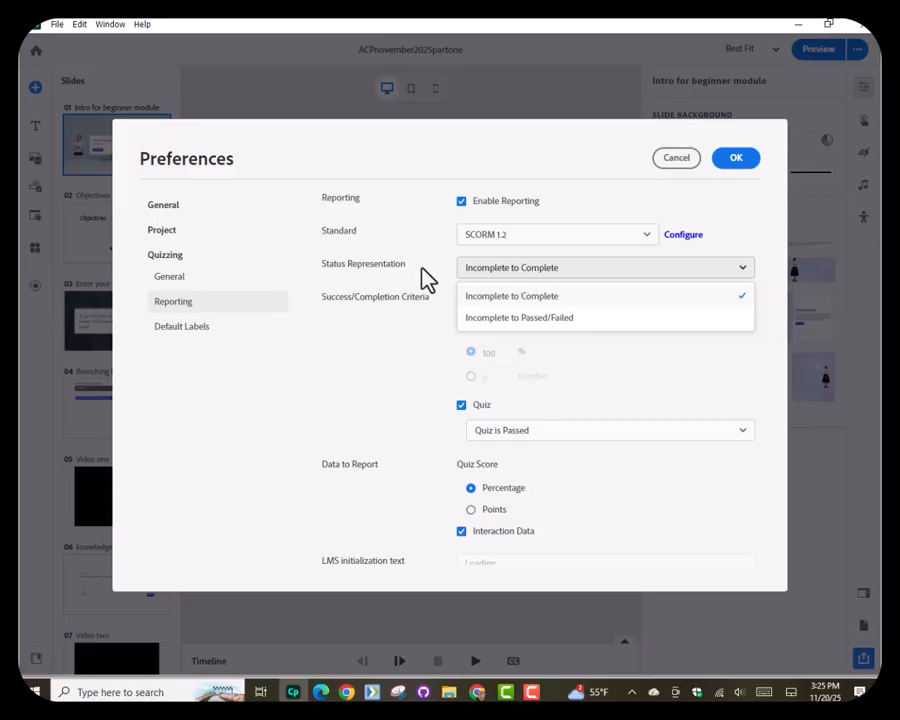
click(731, 268)
click(598, 304)
click(597, 305)
- Review the SCORM configuration fields, from course identifier to SCO title, and accept the reporting preferences
click(684, 236)
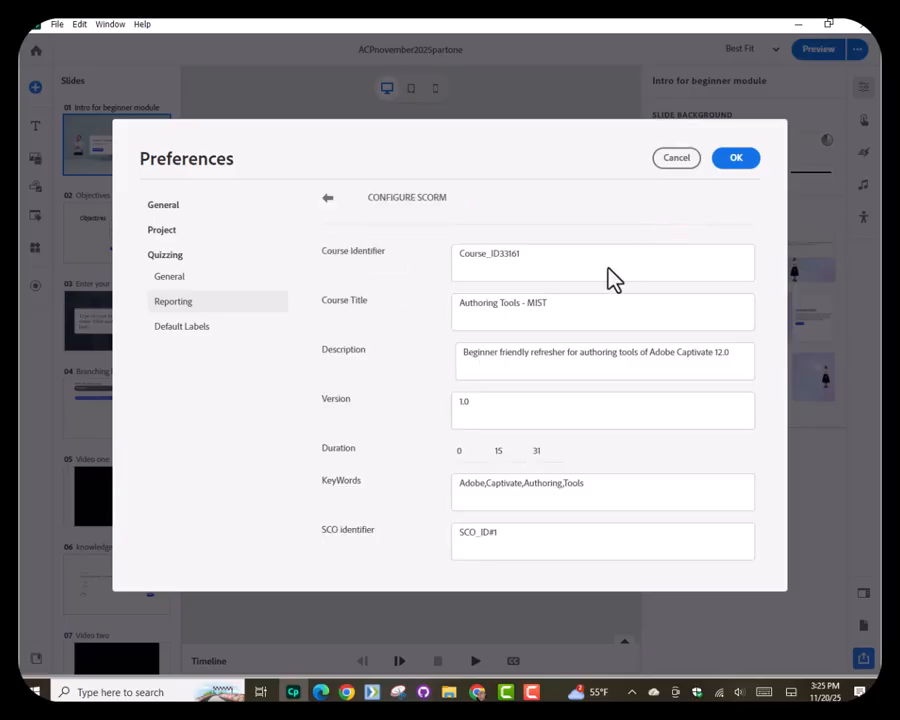
scroll(585, 300, down, 2)
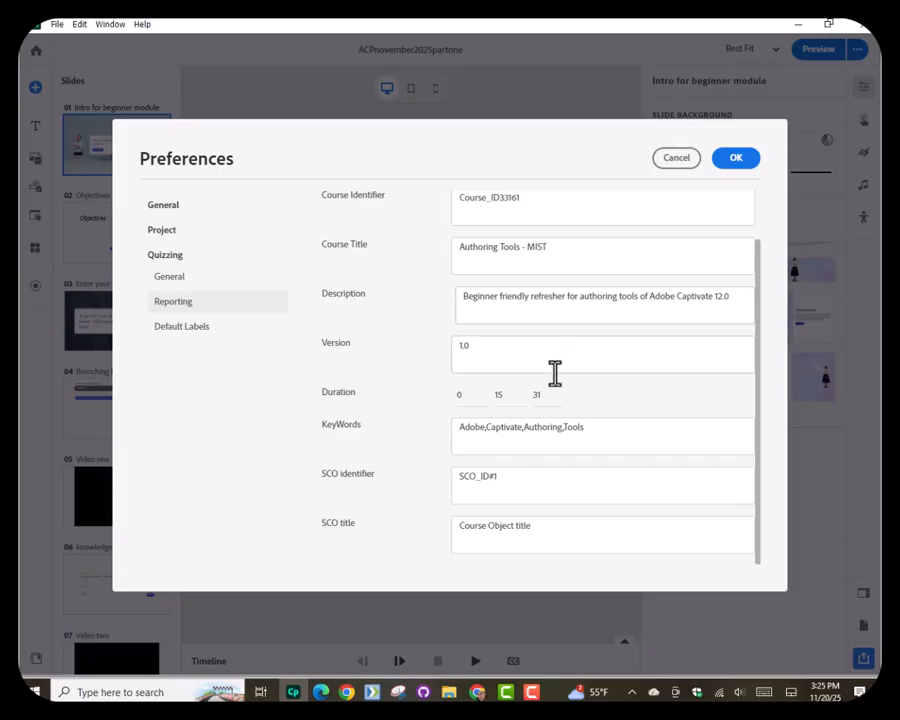
scroll(555, 374, up, 2)
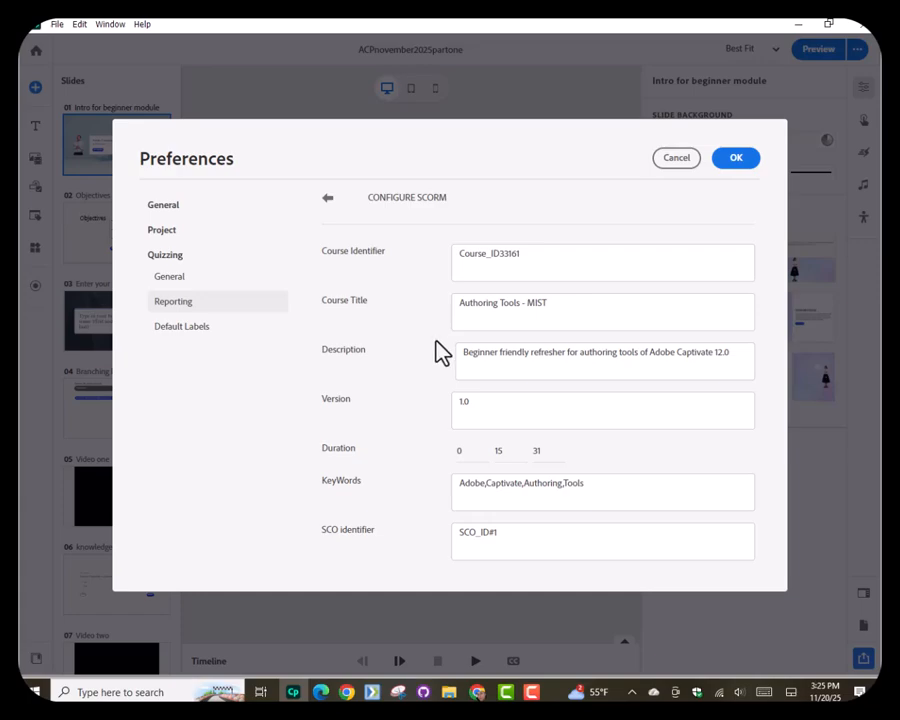
scroll(446, 414, down, 2)
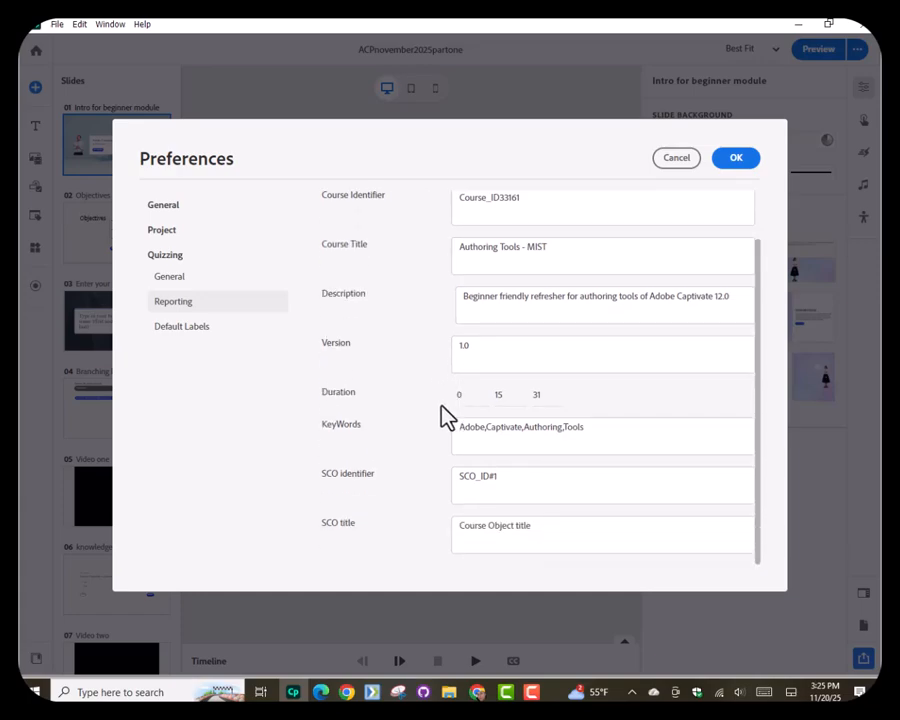
scroll(450, 498, up, 2)
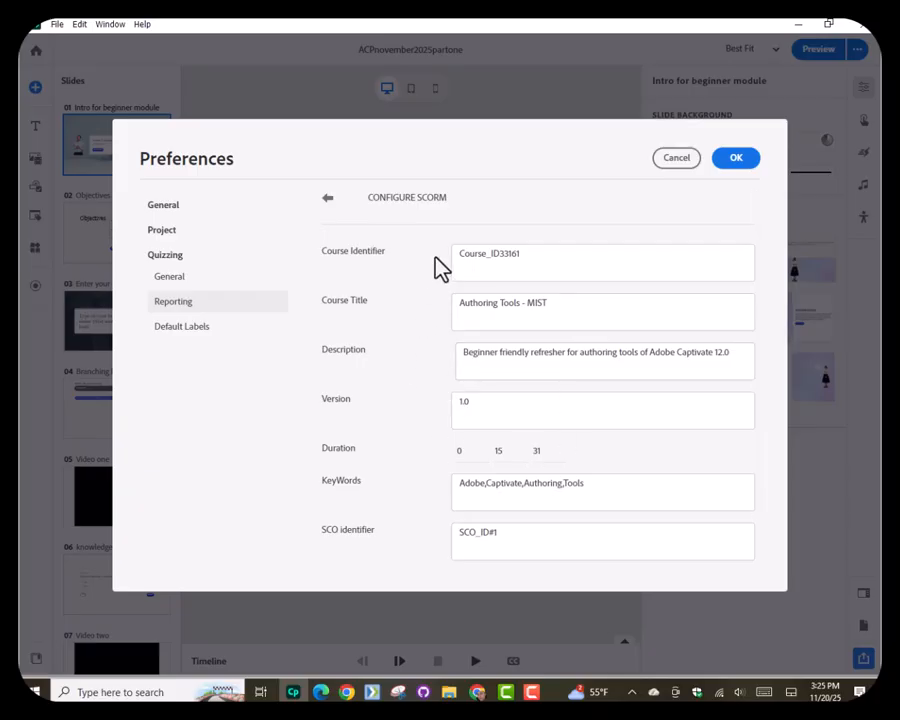
scroll(509, 393, down, 2)
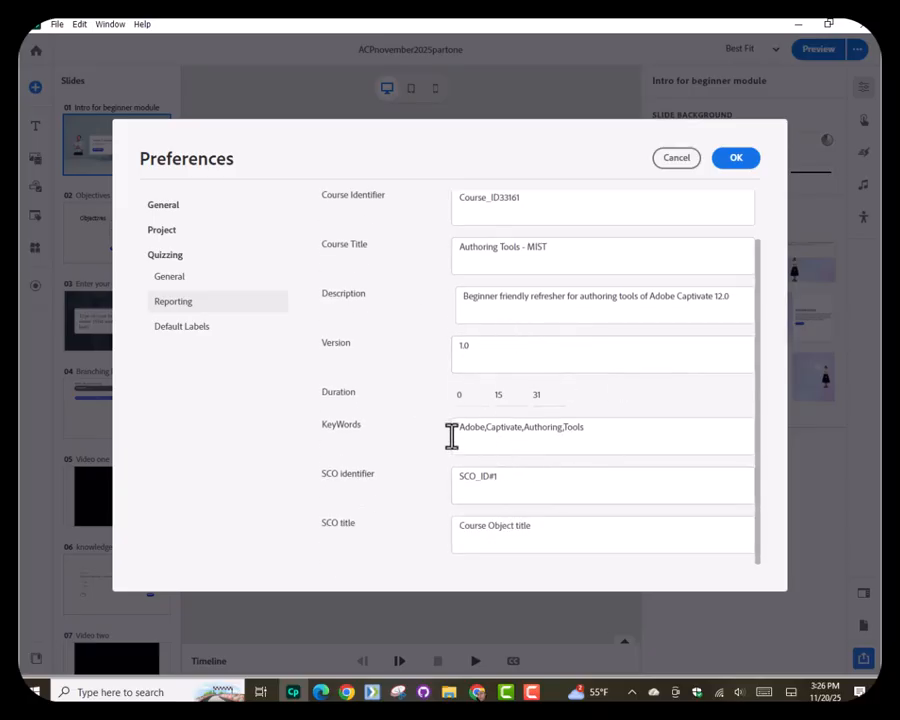
scroll(470, 446, up, 2)
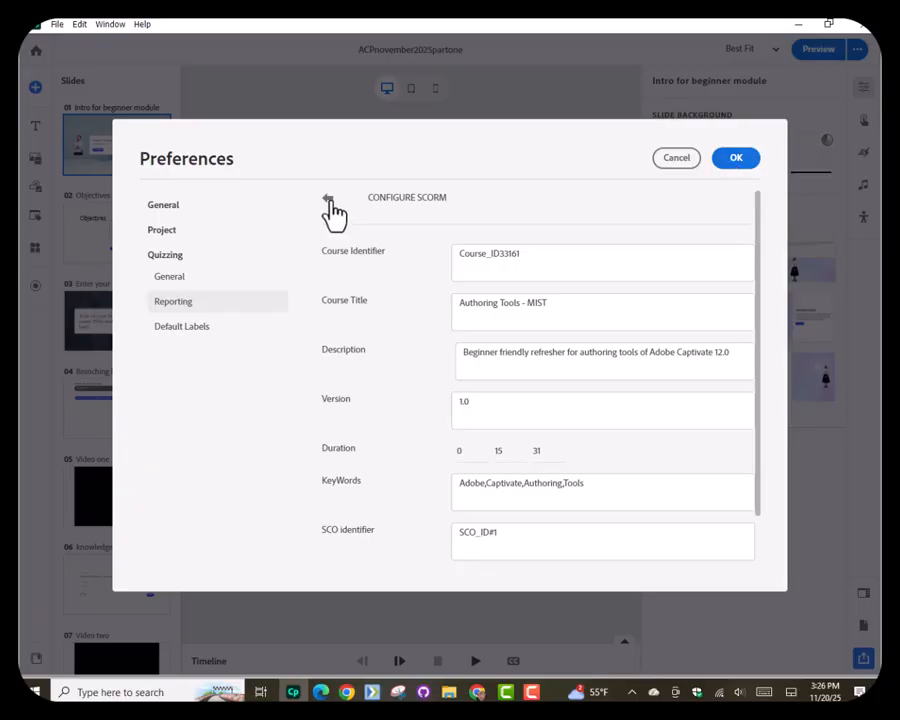
click(746, 160)
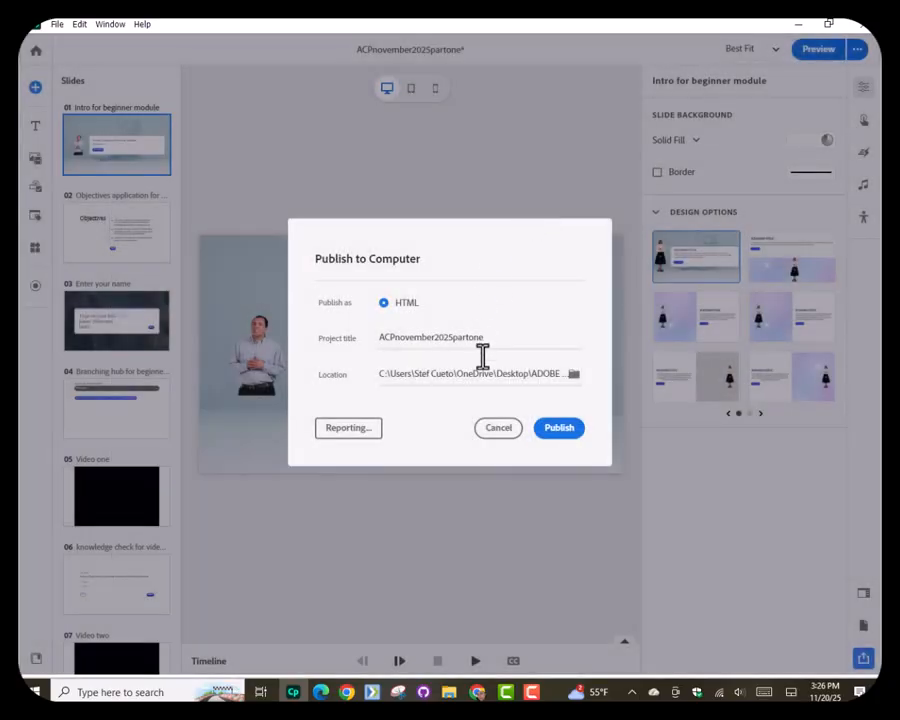
- Reopen the reporting preferences, examine the quizzing, project information and general settings, and return to the publish settings
click(347, 428)
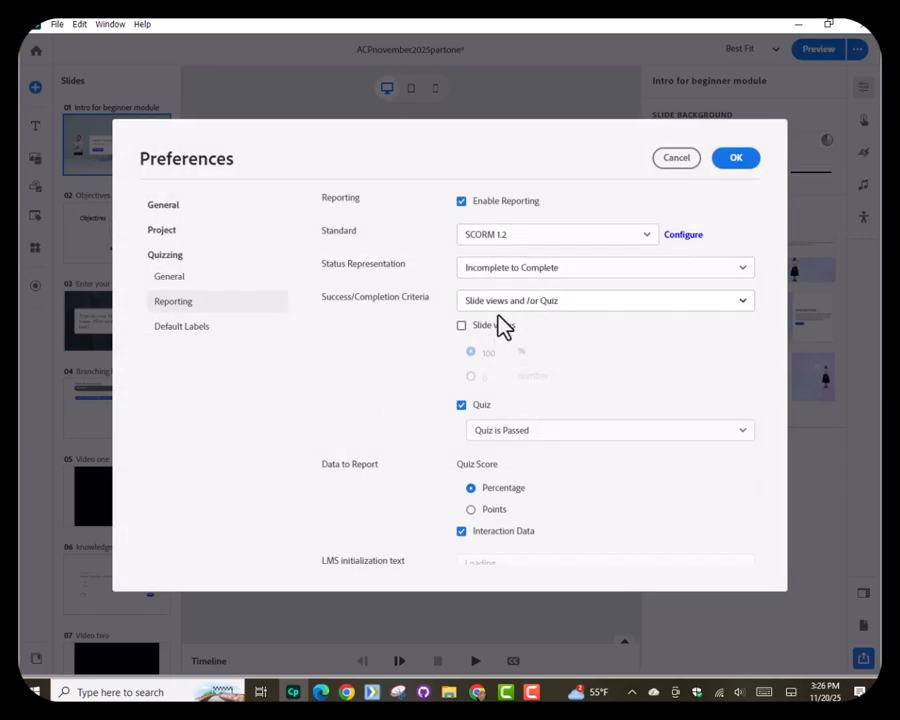
scroll(490, 370, down, 3)
click(172, 280)
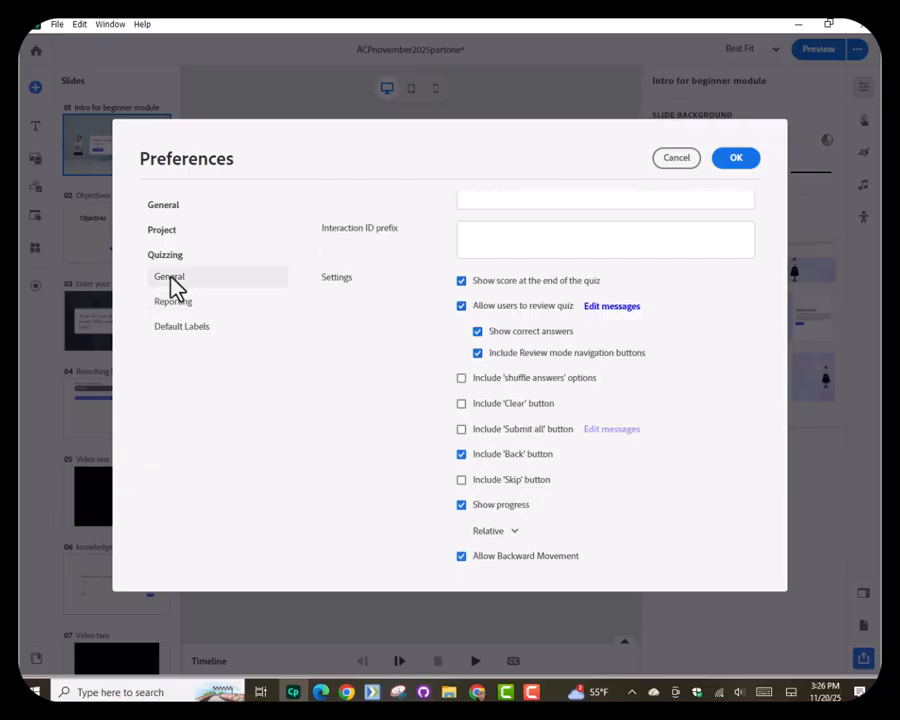
scroll(538, 462, down, 1)
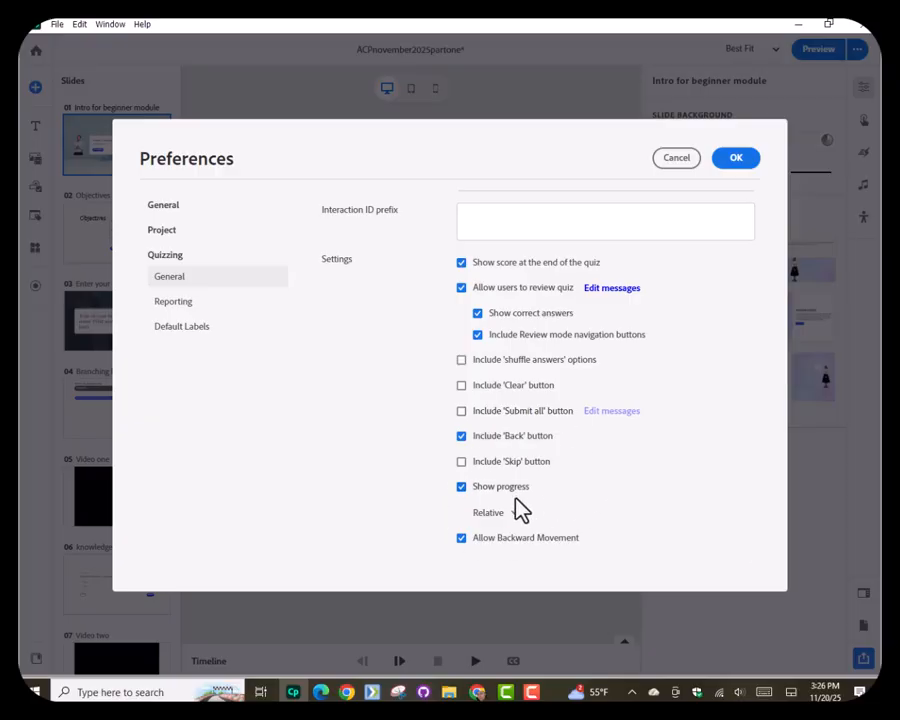
scroll(518, 506, up, 3)
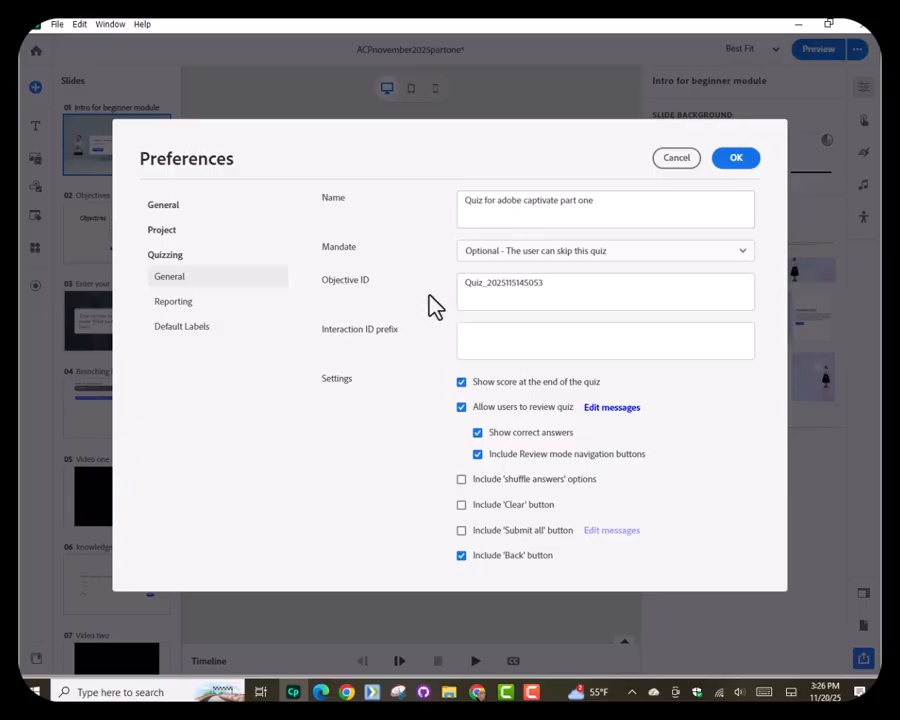
click(162, 230)
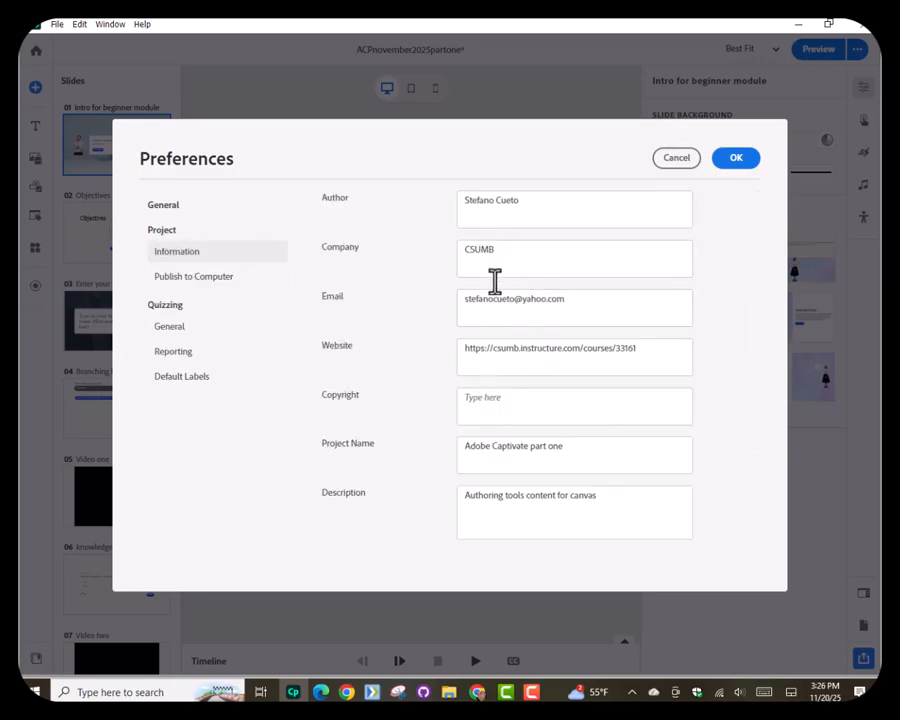
click(166, 212)
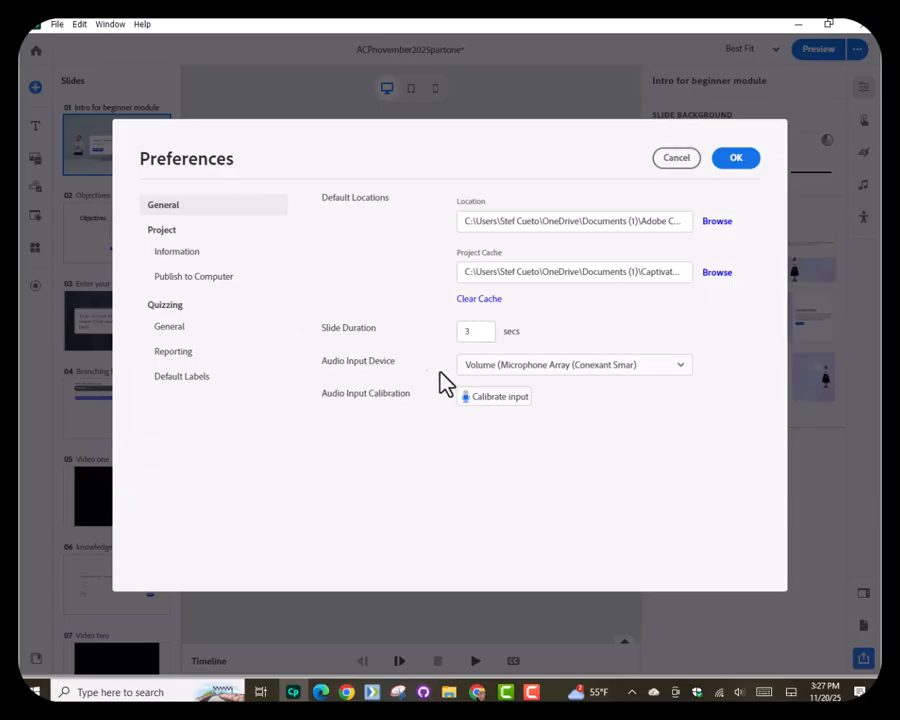
click(174, 251)
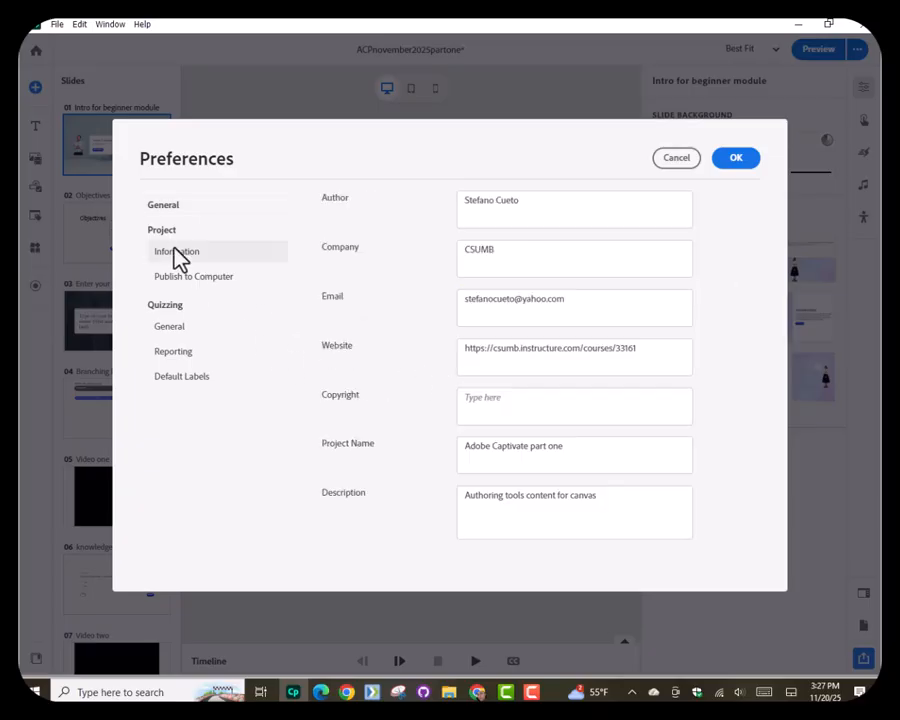
click(172, 327)
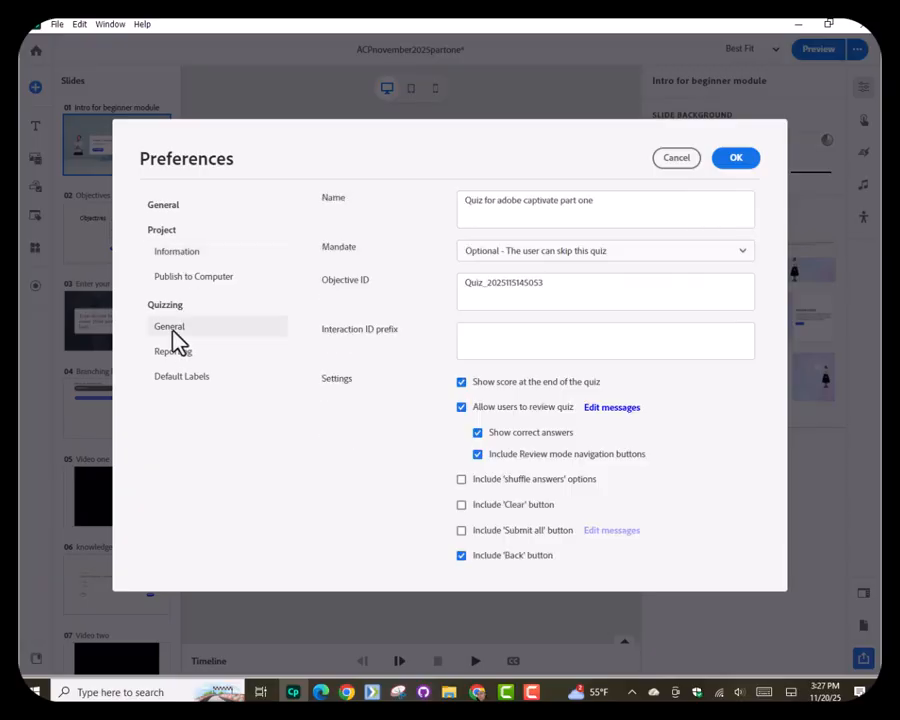
click(173, 253)
click(164, 210)
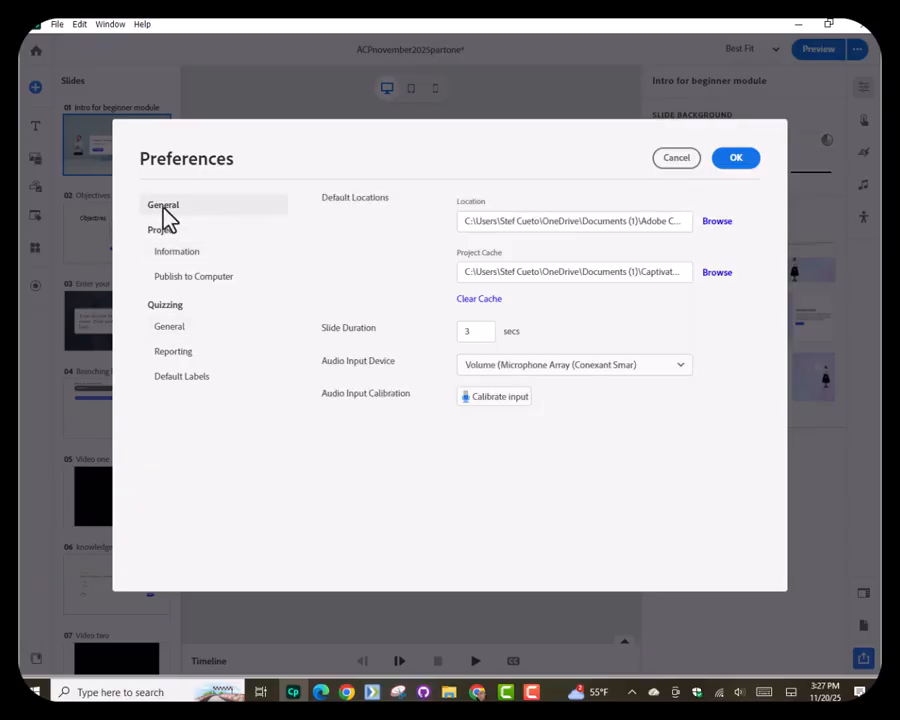
click(733, 160)
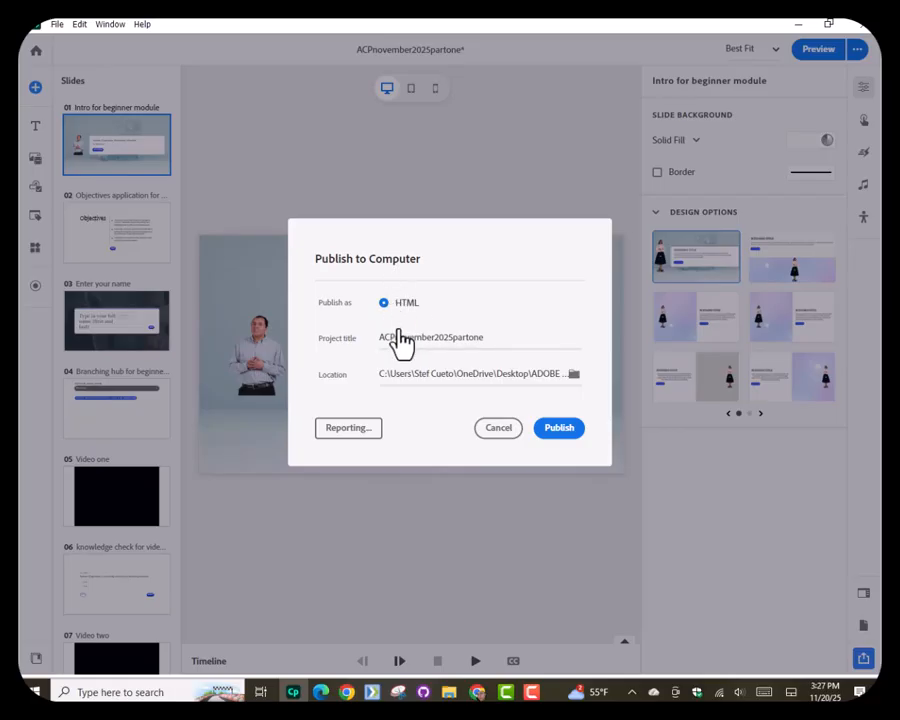
- Check the publish location folder and try to publish the project, declining to replace the existing files
click(574, 376)
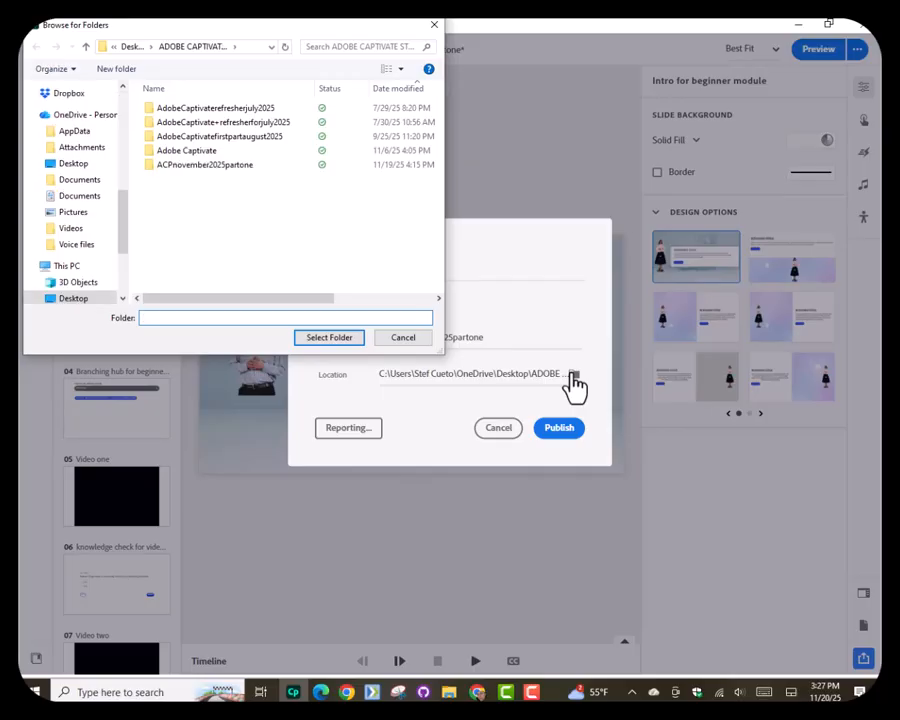
click(432, 27)
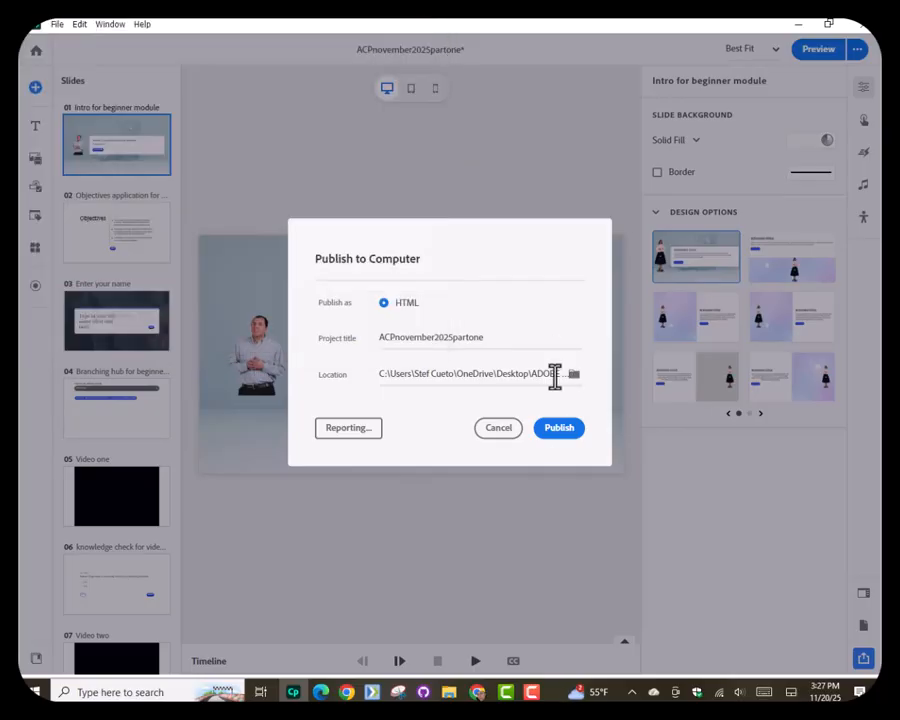
click(558, 436)
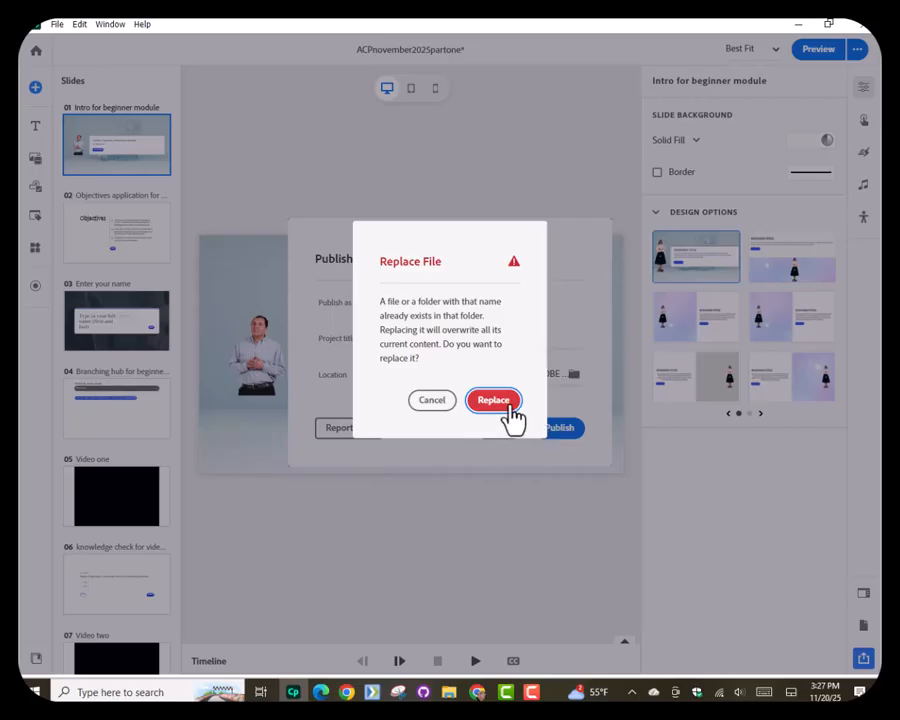
click(432, 400)
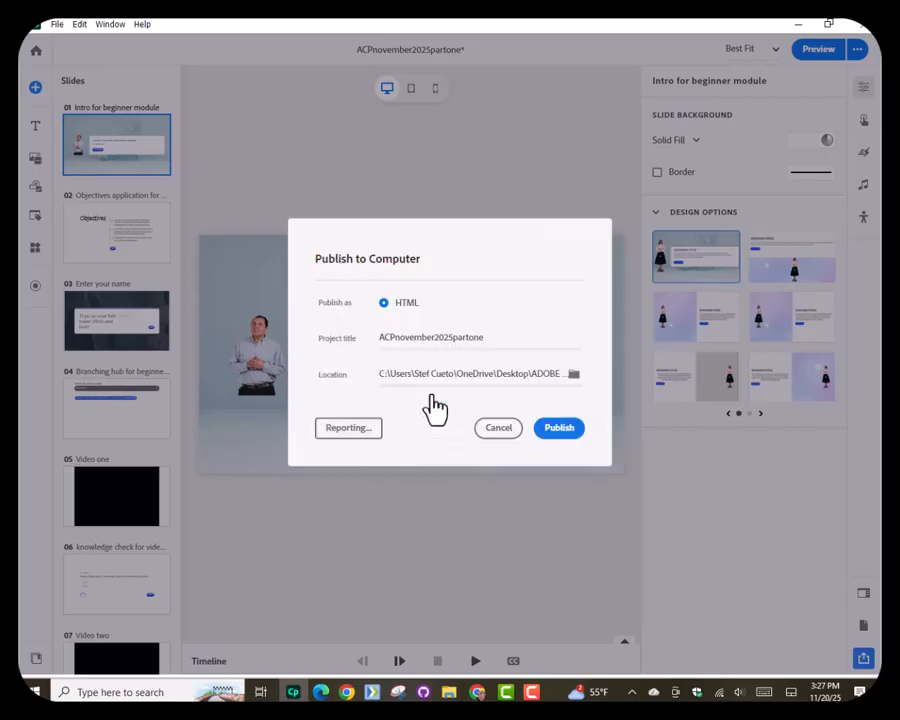
- Cancel the publish settings, minimize the open windows and locate the zipped project package on the desktop
click(498, 430)
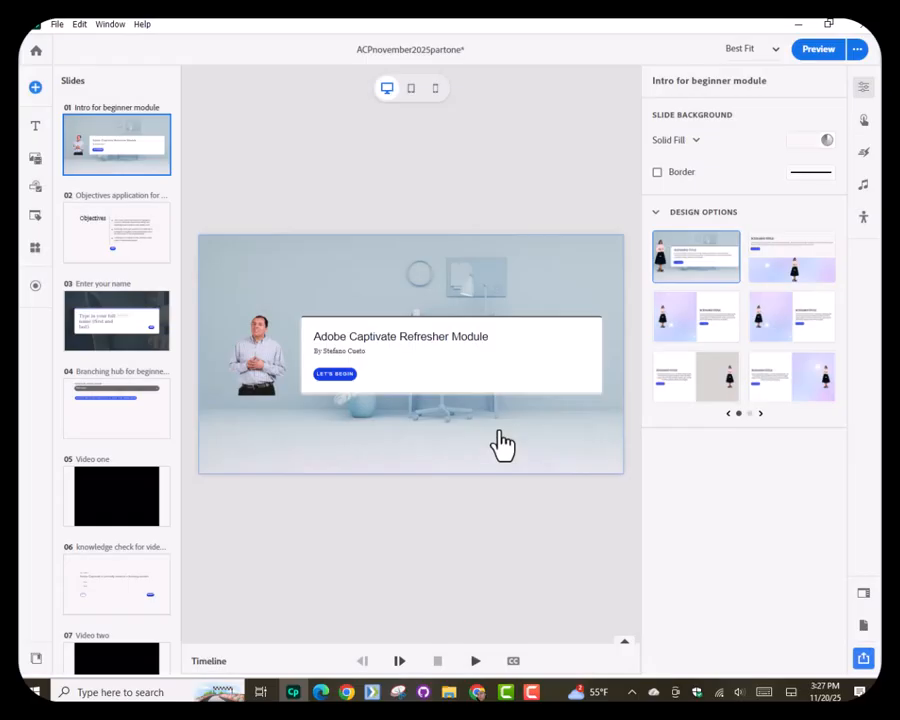
click(796, 26)
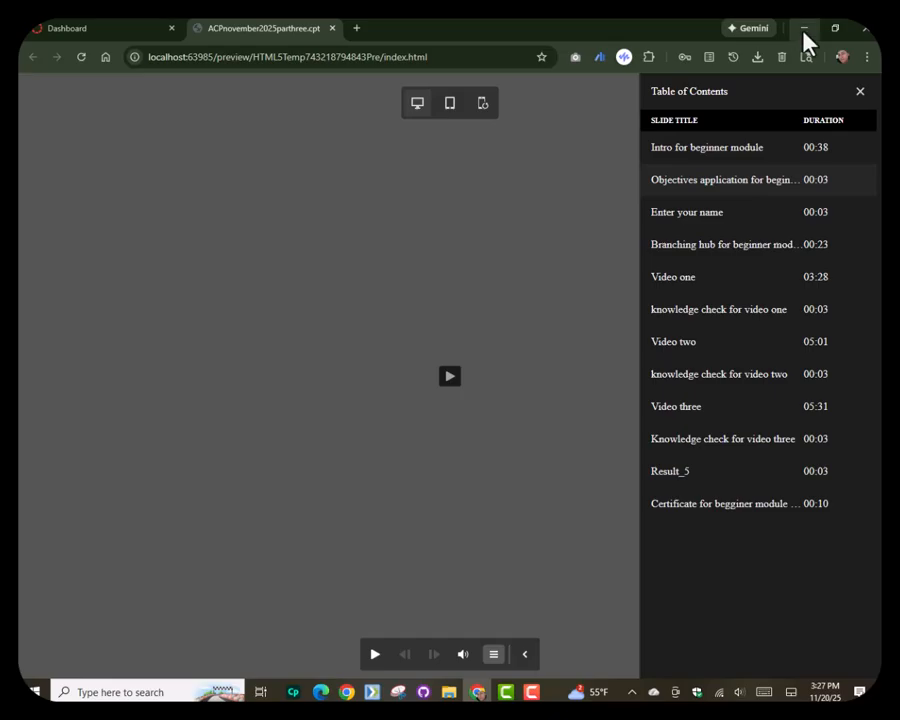
click(803, 30)
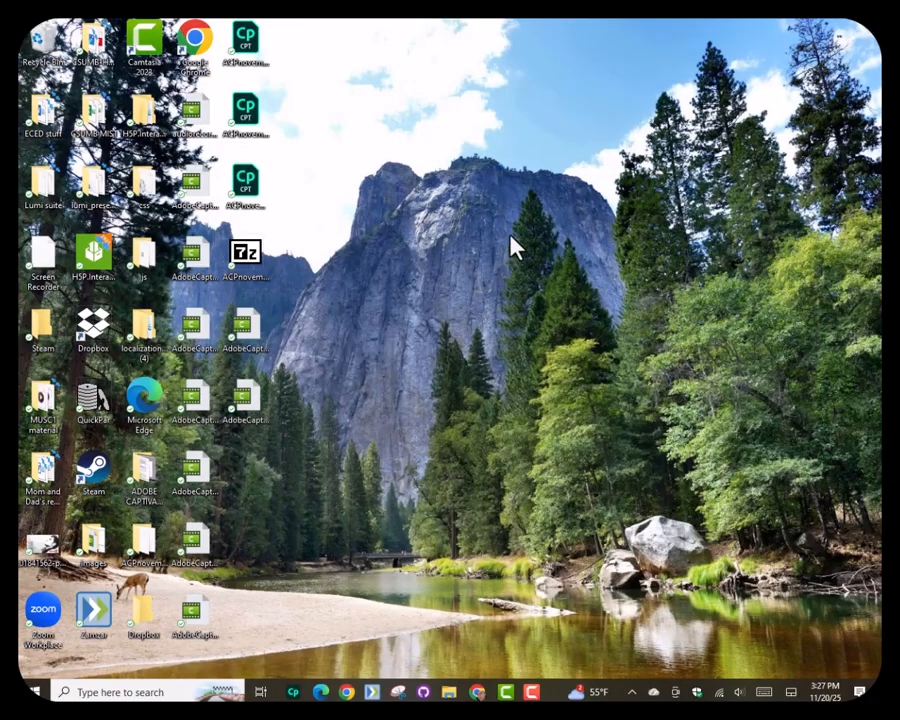
click(258, 262)
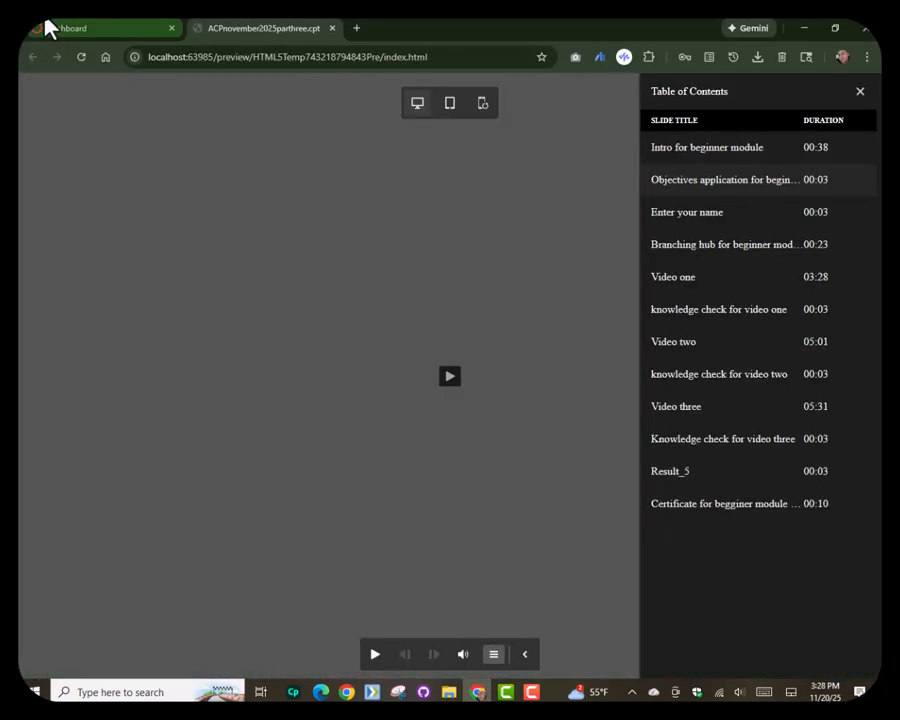
- Switch to the Canvas dashboard in Chrome and open the Files area of the Authoring Tools - MIST course
click(45, 27)
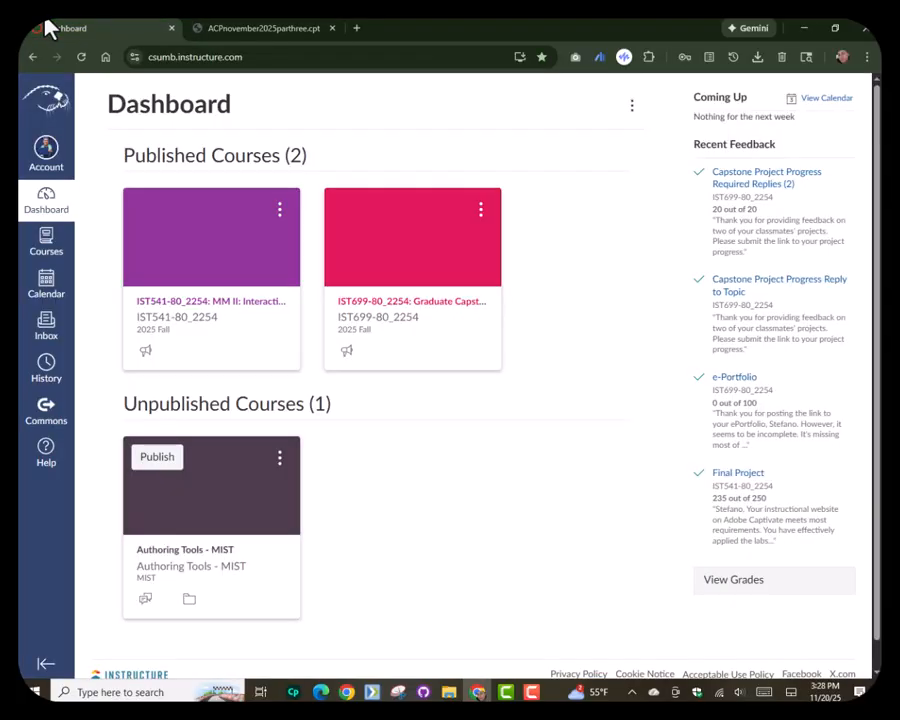
click(220, 557)
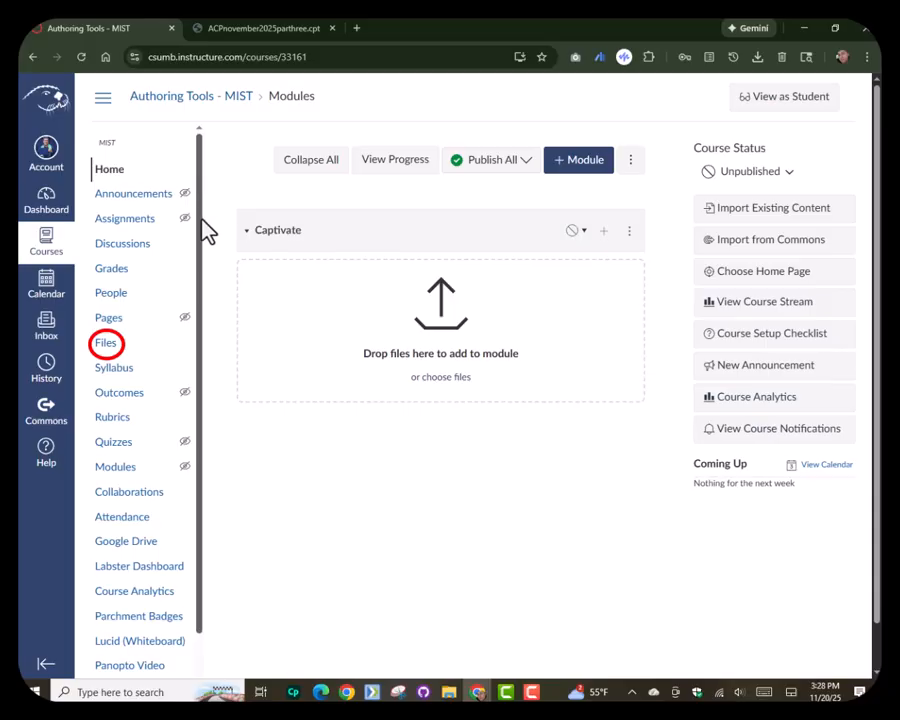
click(112, 350)
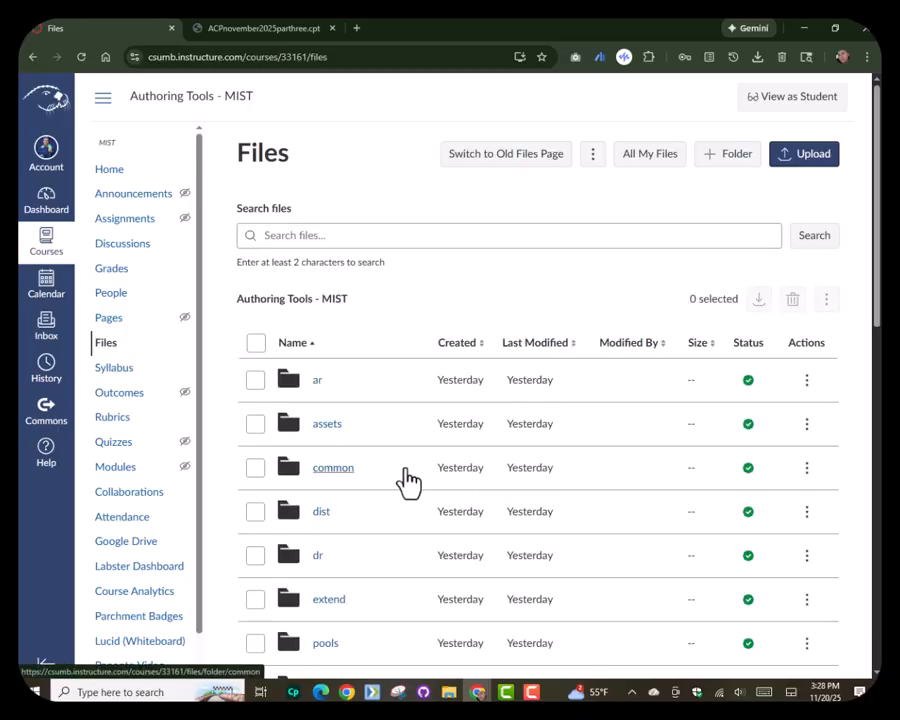
- Examine the course's file list, from the ar to vocab folders down through the XSD, HTML and manifest files
scroll(408, 481, down, 3)
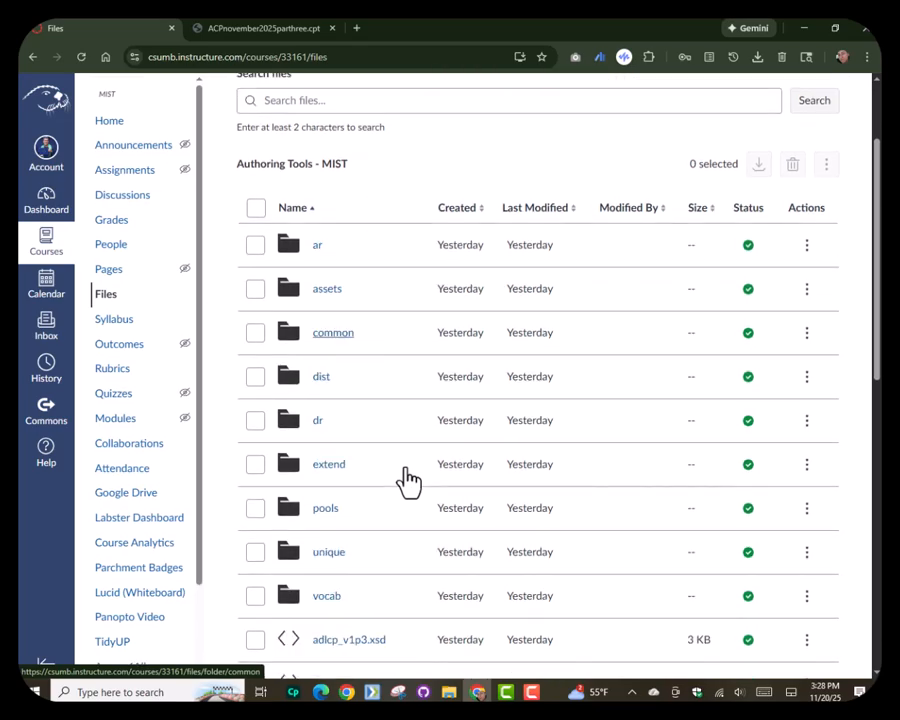
scroll(408, 481, up, 3)
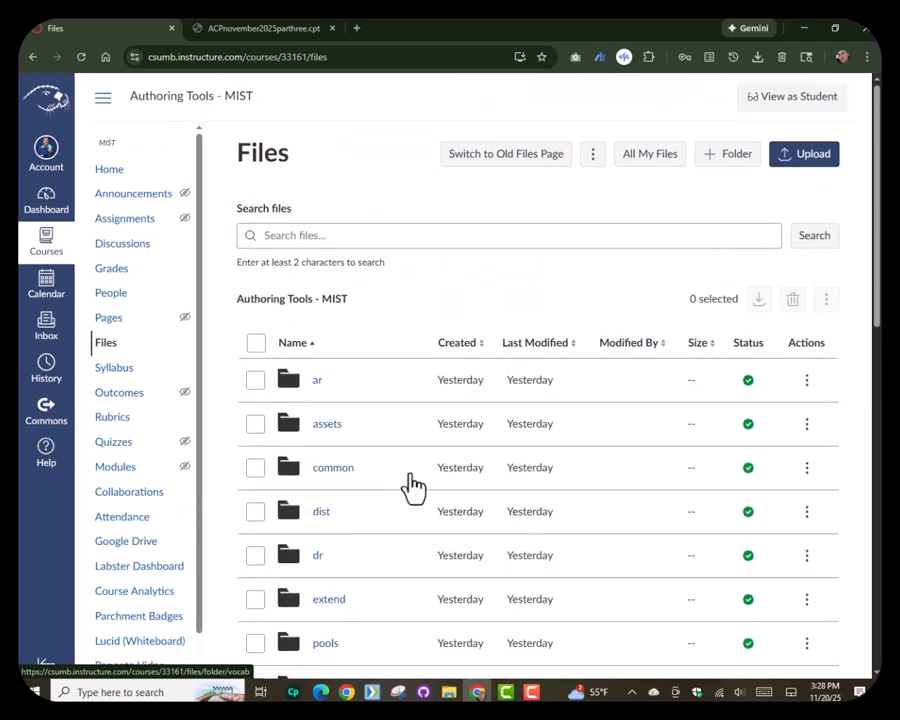
scroll(408, 481, down, 2)
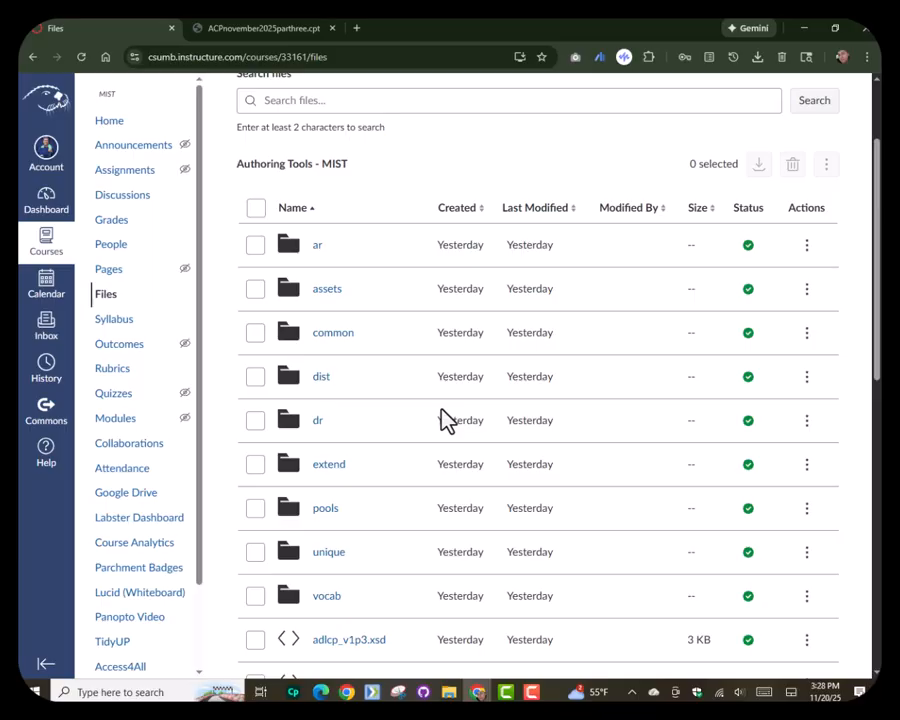
scroll(445, 420, down, 3)
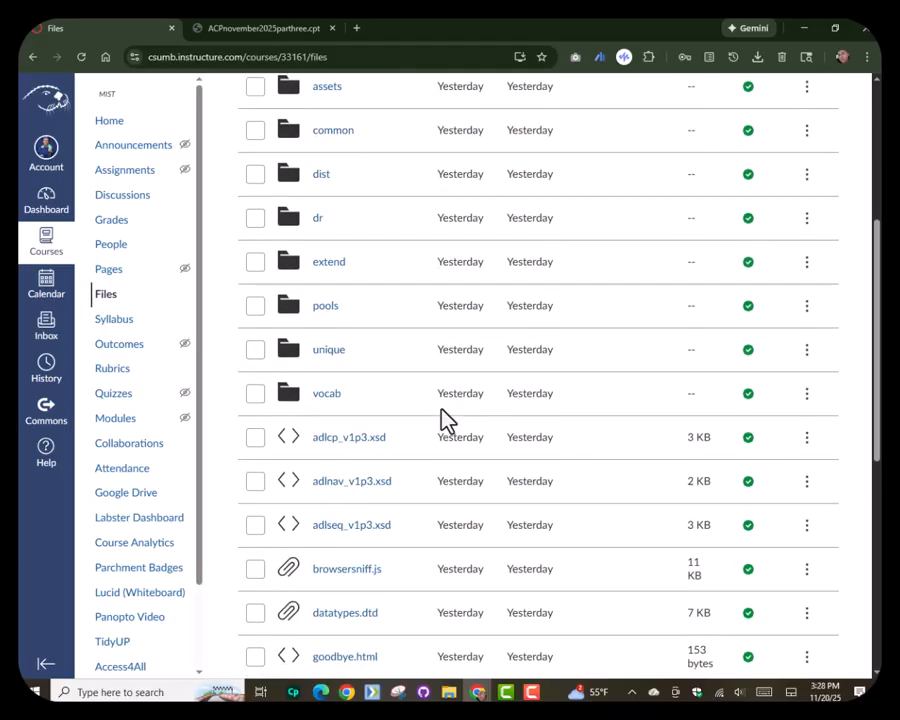
scroll(463, 530, down, 2)
scroll(463, 530, down, 2)
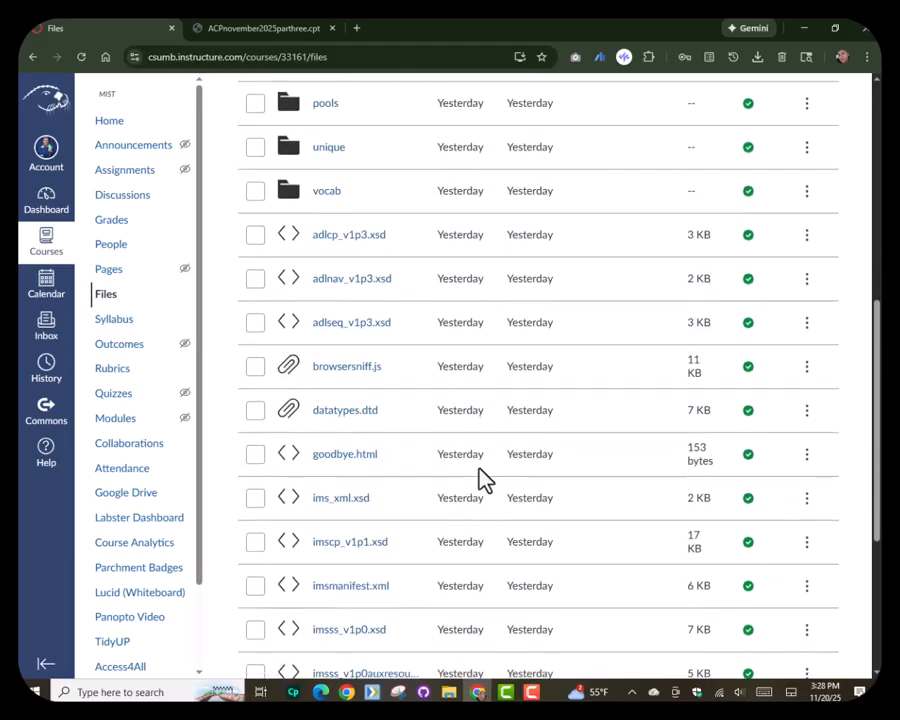
scroll(482, 478, up, 7)
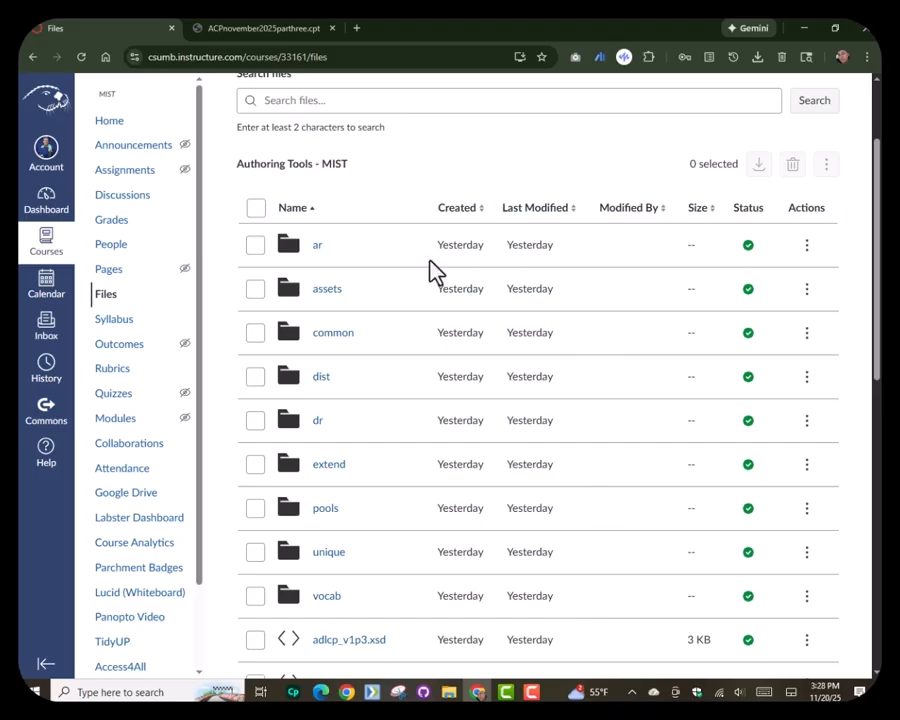
scroll(436, 262, up, 1)
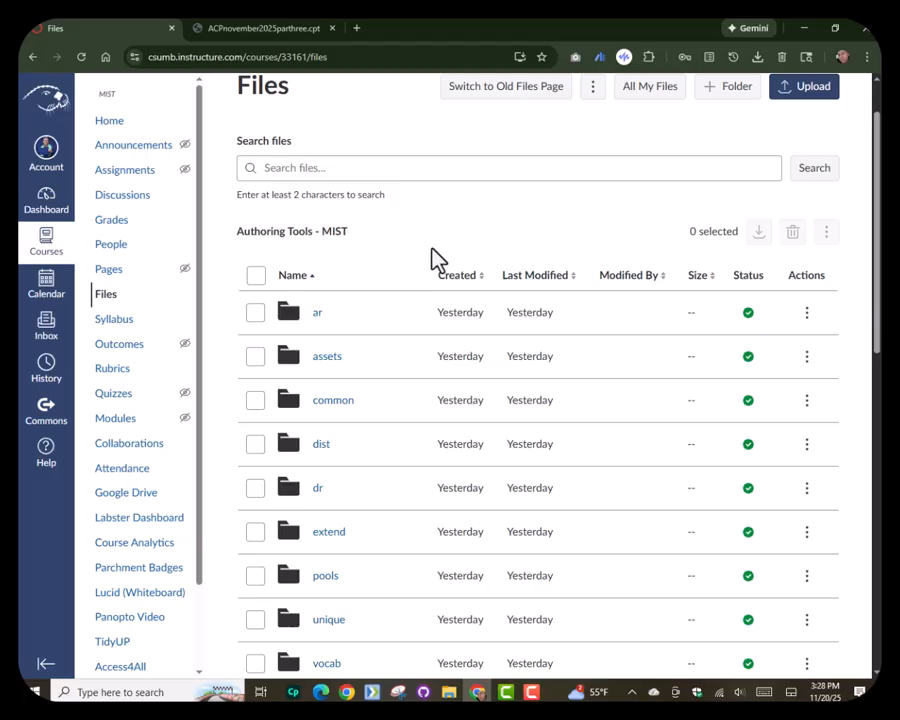